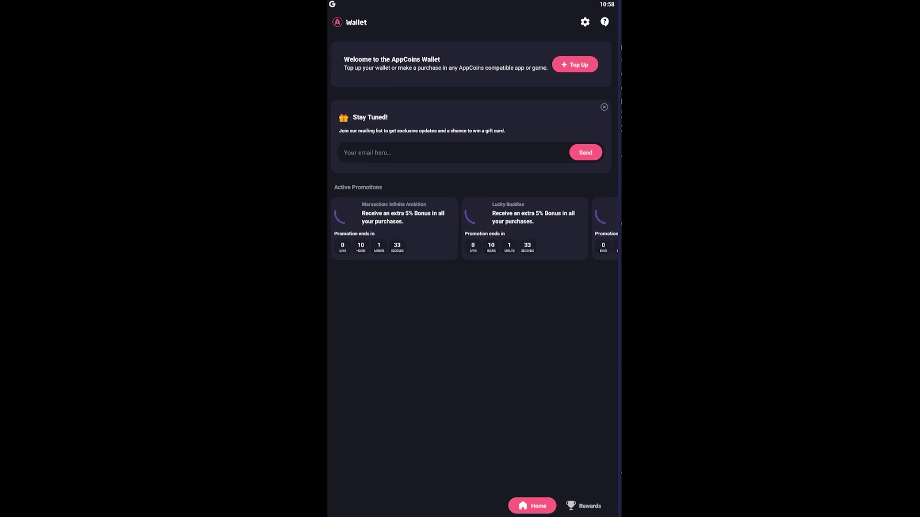
# Step: Go to the AppCoins Wallet Rewards page and open the Promo Code card
pyautogui.click(586, 510)
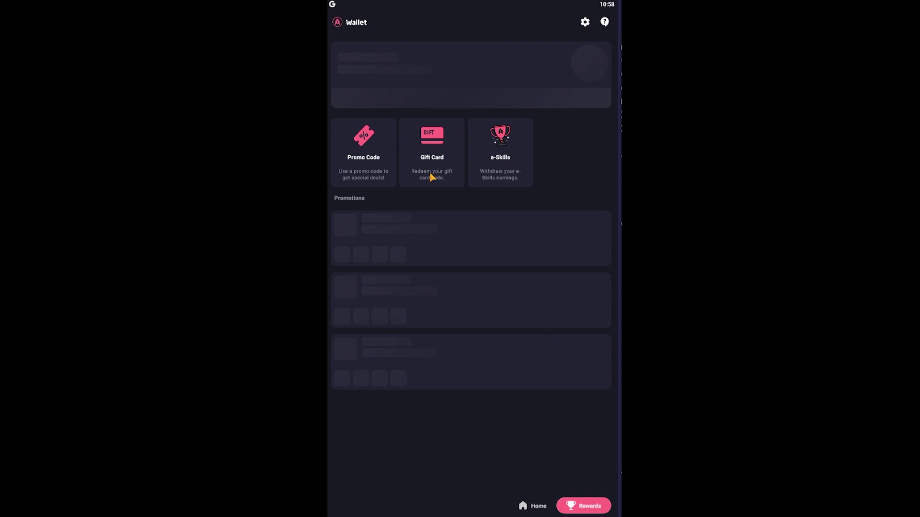
pyautogui.click(369, 172)
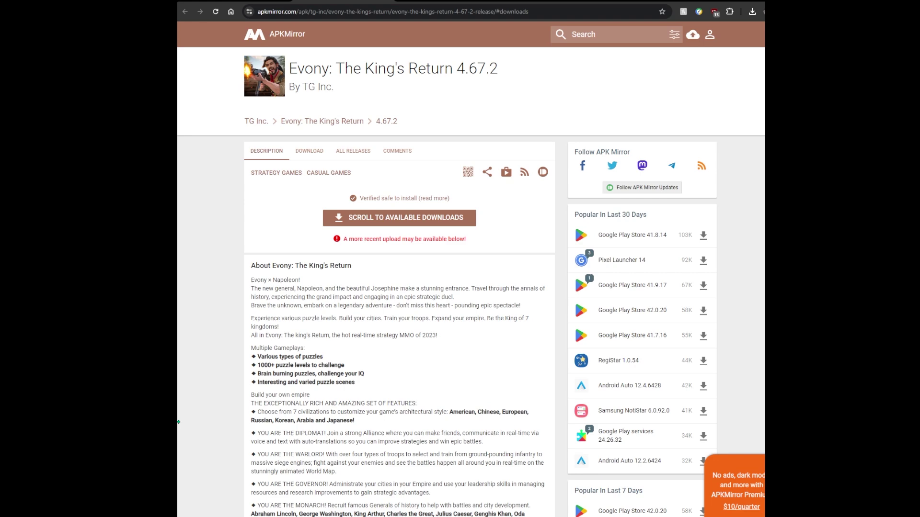
# Step: Jump to the available downloads on the Evony 4.67.2 APKMirror page
pyautogui.click(403, 219)
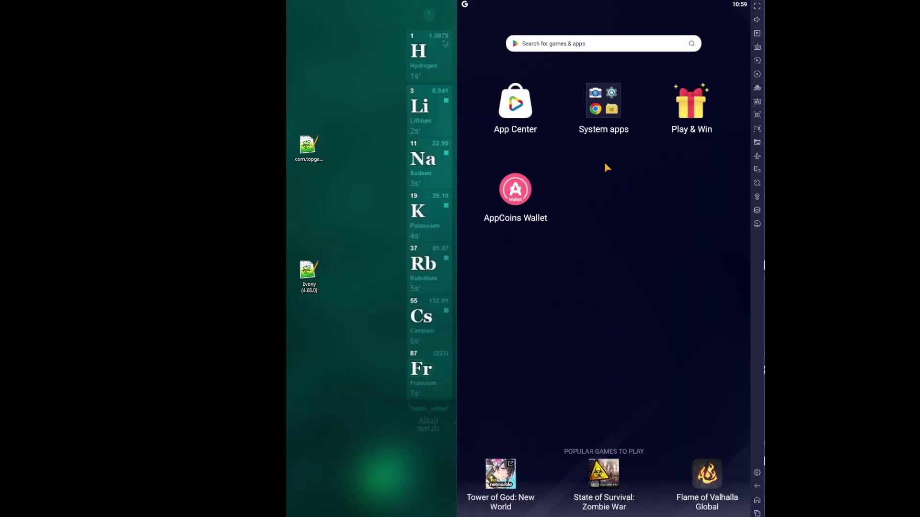
# Step: Install the Evony 4.67.2 APK by dragging it into BlueStacks, then launch Evony
pyautogui.click(309, 149)
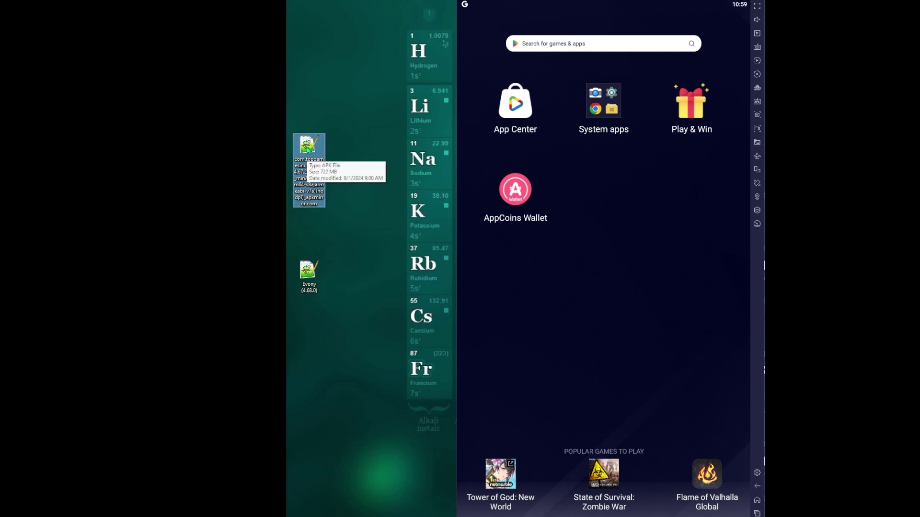
pyautogui.moveTo(308, 156); pyautogui.dragTo(645, 191)
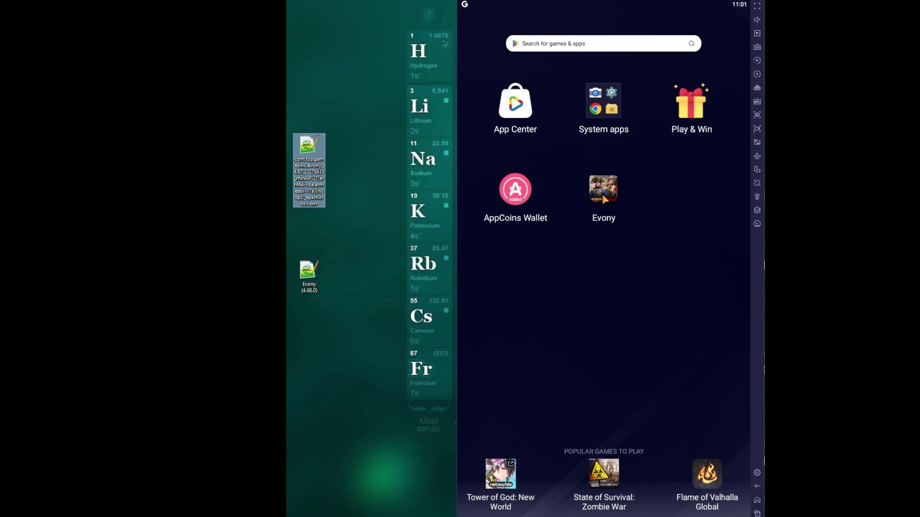
pyautogui.click(604, 198)
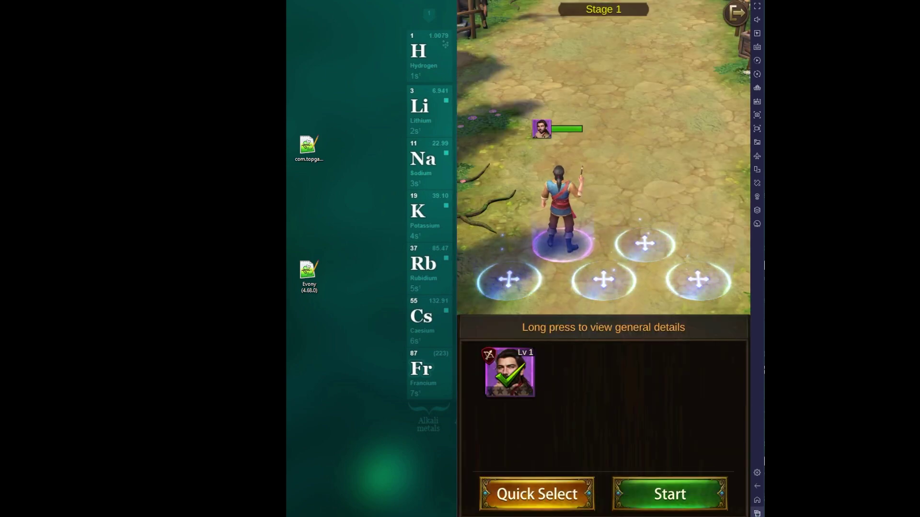
# Step: Clear Evony from recent apps and drag the Evony 4.68.0 APK into BlueStacks
pyautogui.hotkey('alt', 'Tab')
pyautogui.click(710, 22)
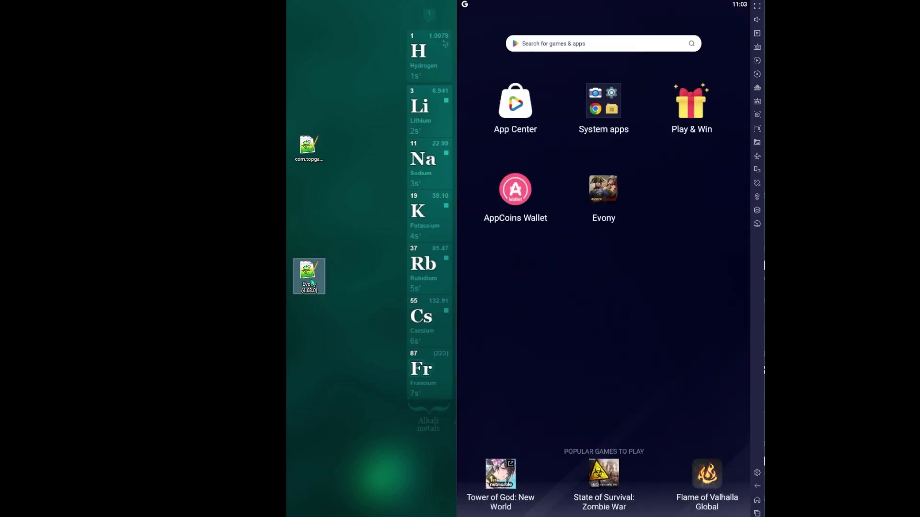
pyautogui.moveTo(309, 283); pyautogui.dragTo(610, 199)
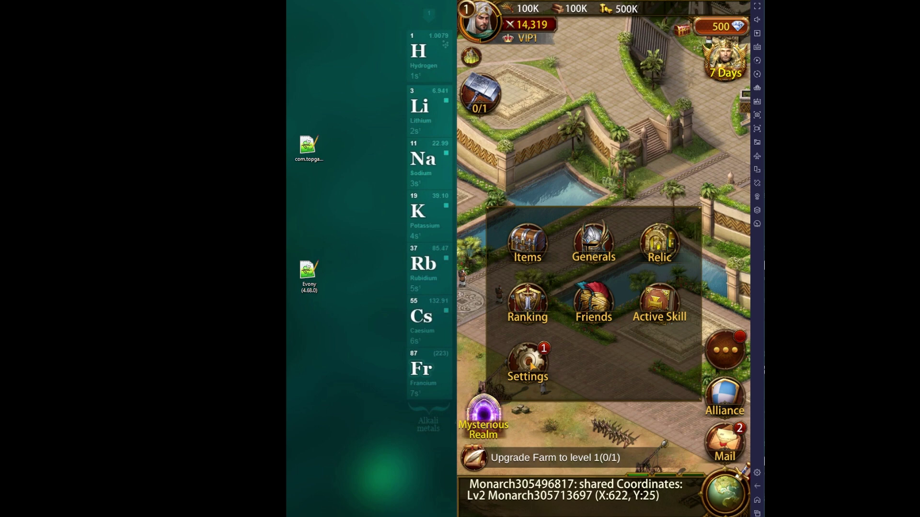
# Step: Link Google Play under Settings > Account, load the Lv42 account, and dismiss the coupon popup
pyautogui.click(532, 365)
pyautogui.click(591, 221)
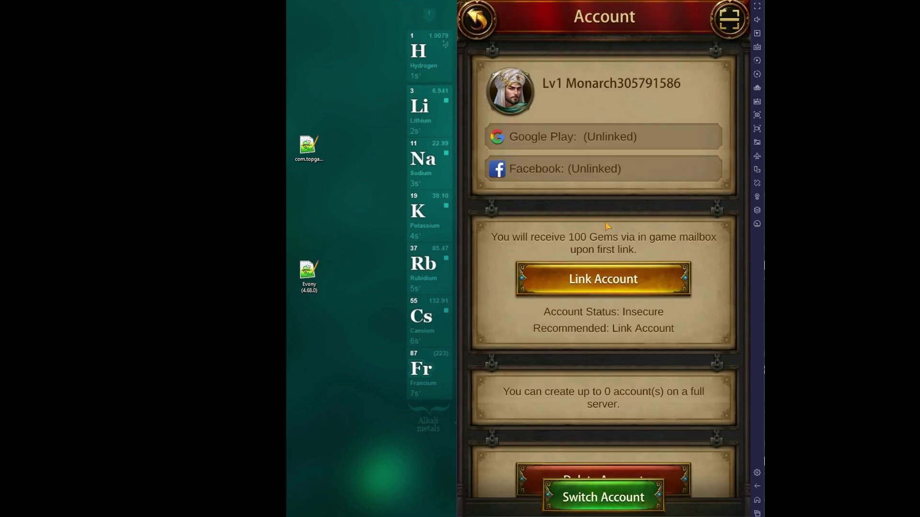
pyautogui.click(623, 281)
pyautogui.click(625, 263)
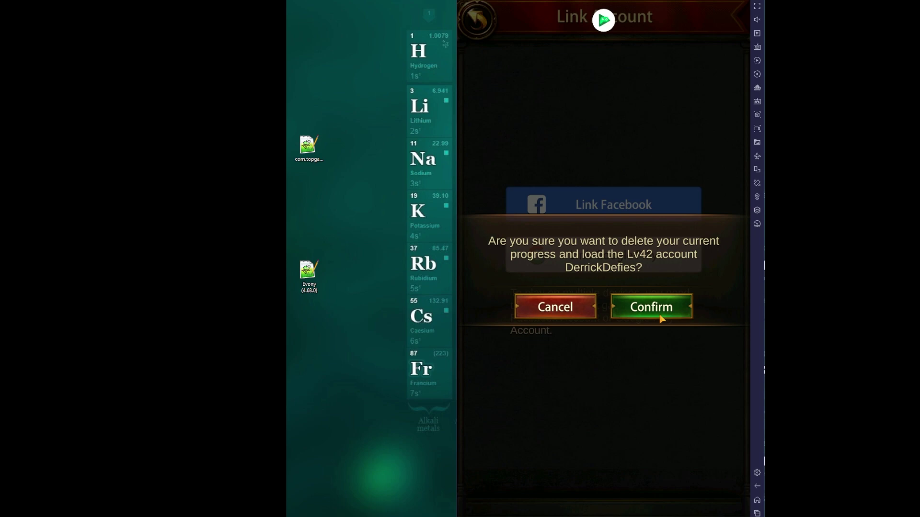
pyautogui.click(661, 316)
pyautogui.click(655, 439)
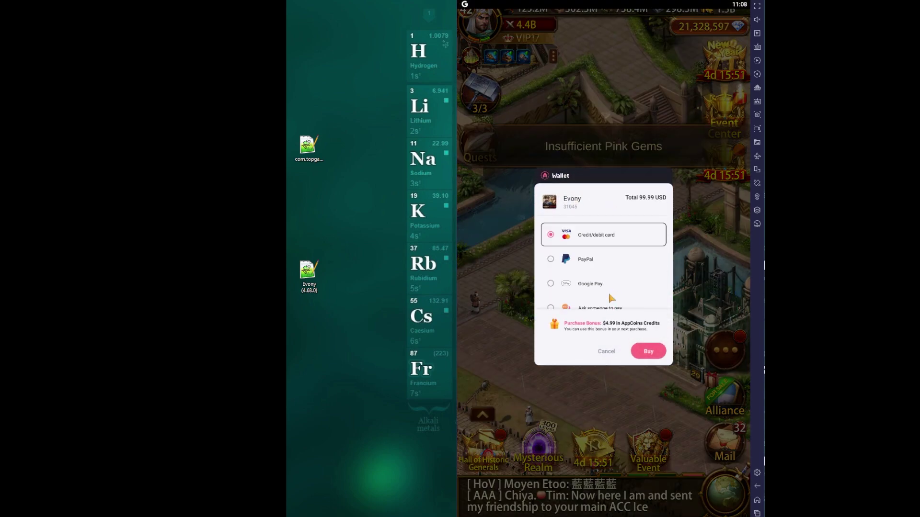
# Step: Close the wallet prompt, open the $99.99 9,999 Pink Gems checkout, and cancel it
pyautogui.click(606, 345)
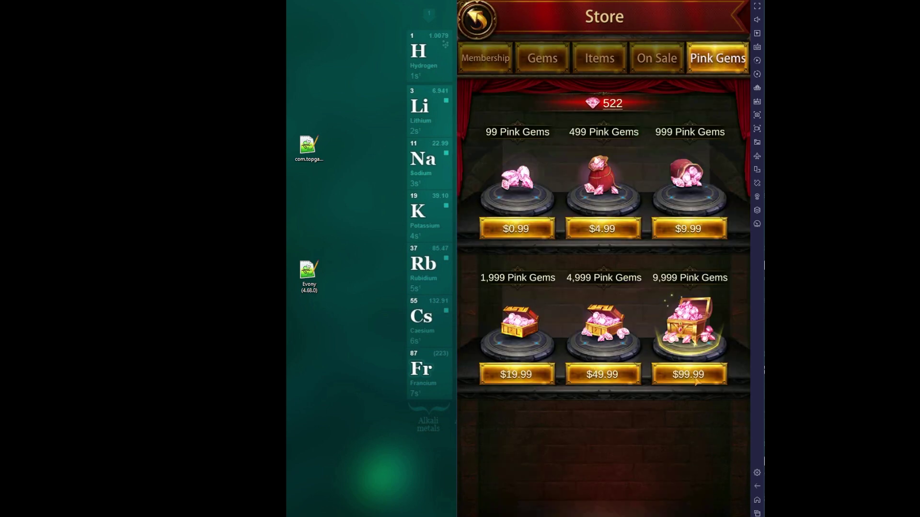
pyautogui.click(695, 345)
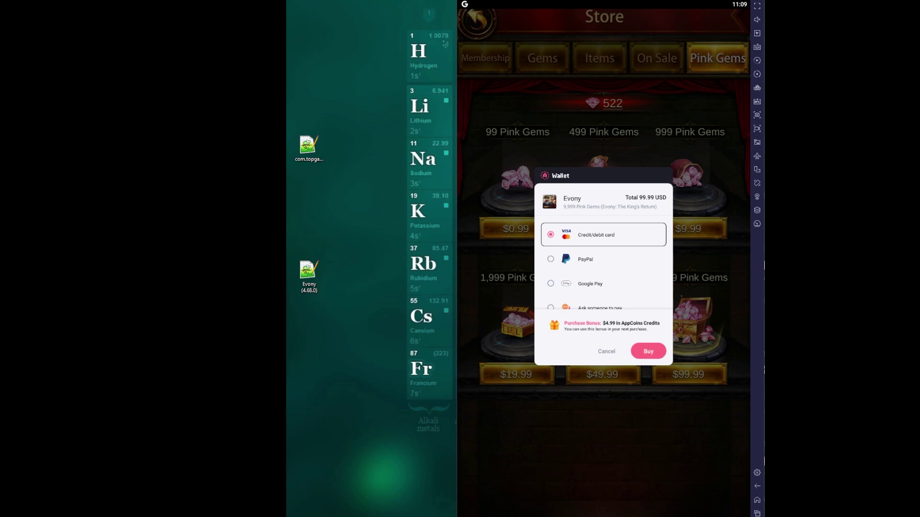
pyautogui.click(607, 354)
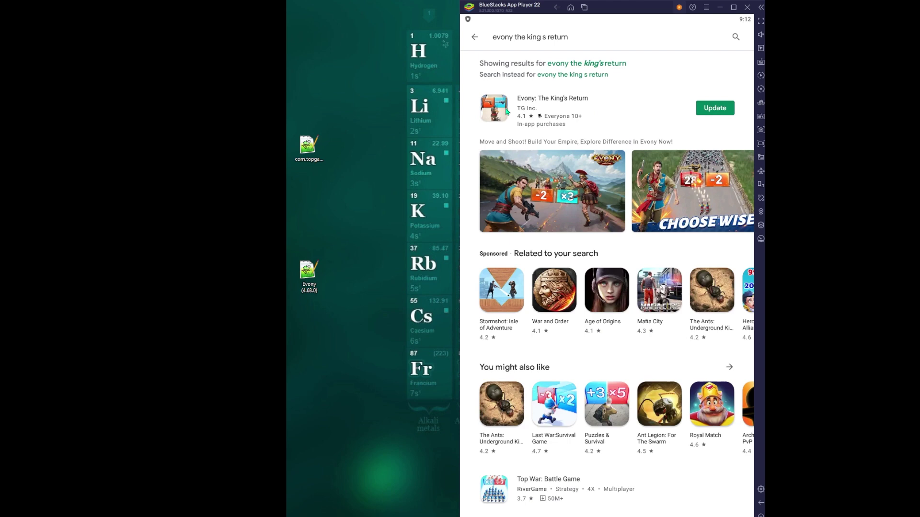
# Step: Open Evony's Play Store page and its overflow menu showing 'Enable auto update' unchecked
pyautogui.click(506, 110)
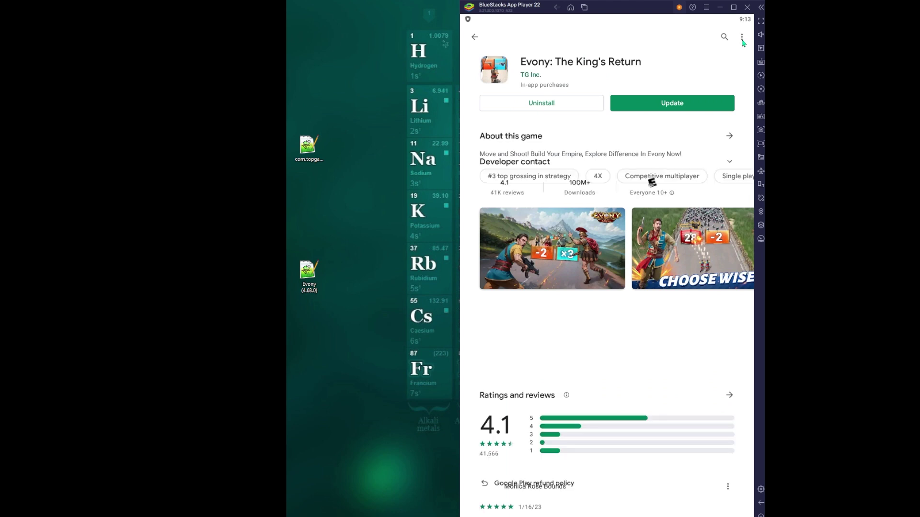
pyautogui.click(742, 39)
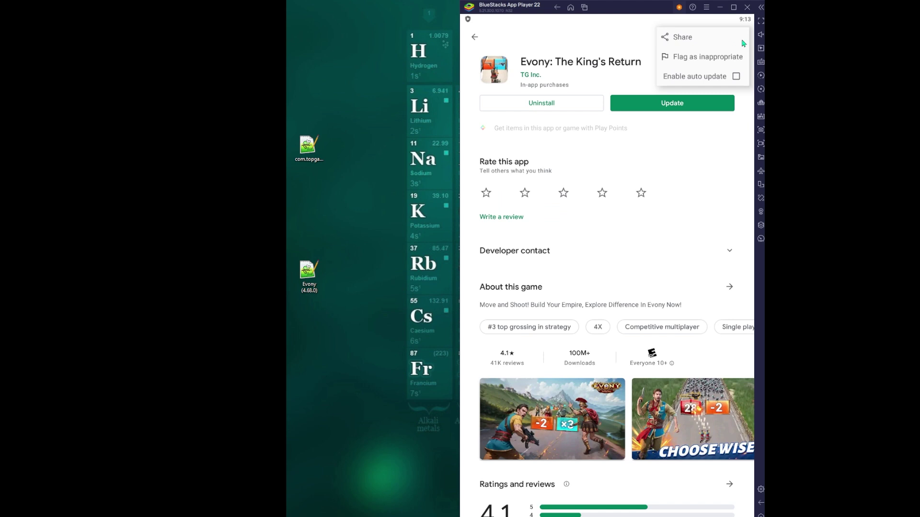